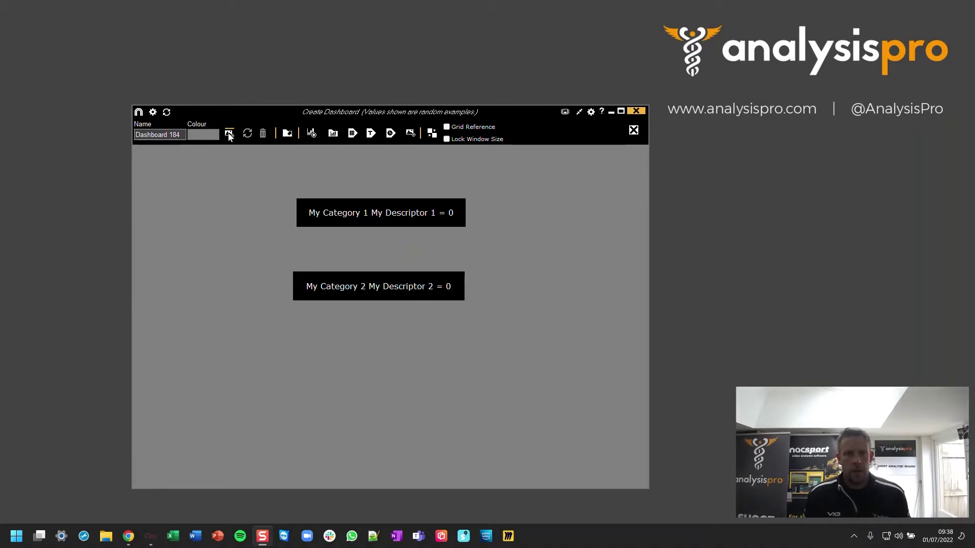
Load Demonstration Dashboards.png from Downloads as the dashboard background and close the toolbar
{"action": "left_click", "coordinate": [229, 135]}
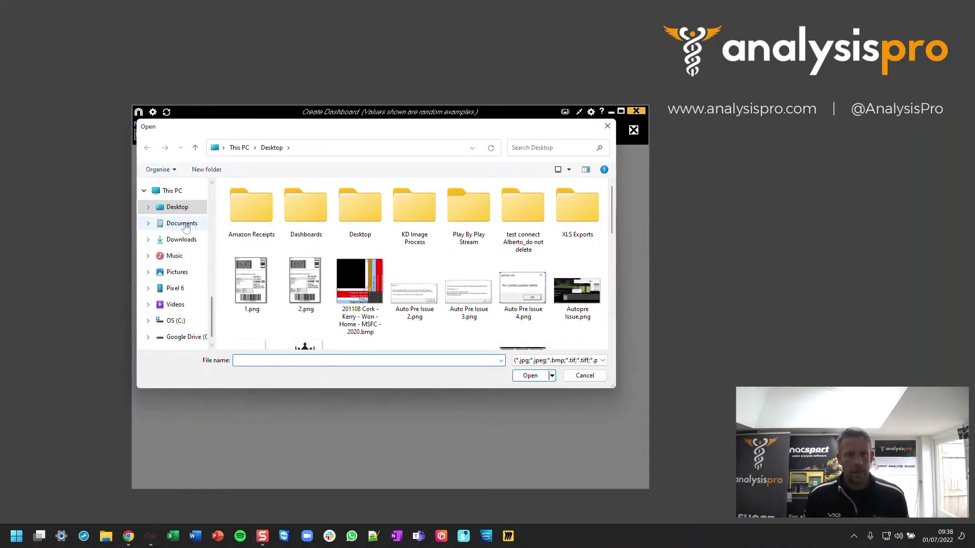
{"action": "left_click", "coordinate": [181, 240]}
{"action": "left_click", "coordinate": [240, 217]}
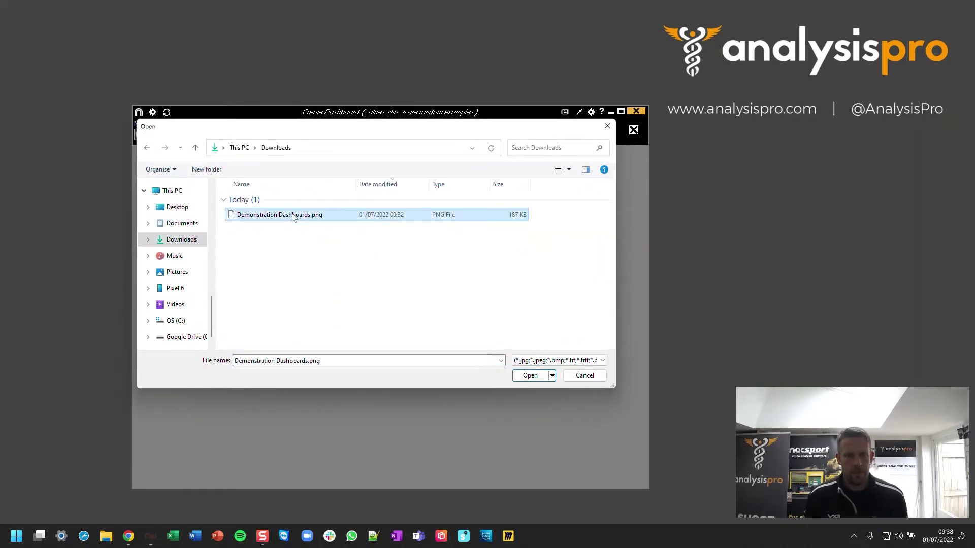
{"action": "left_click", "coordinate": [539, 374]}
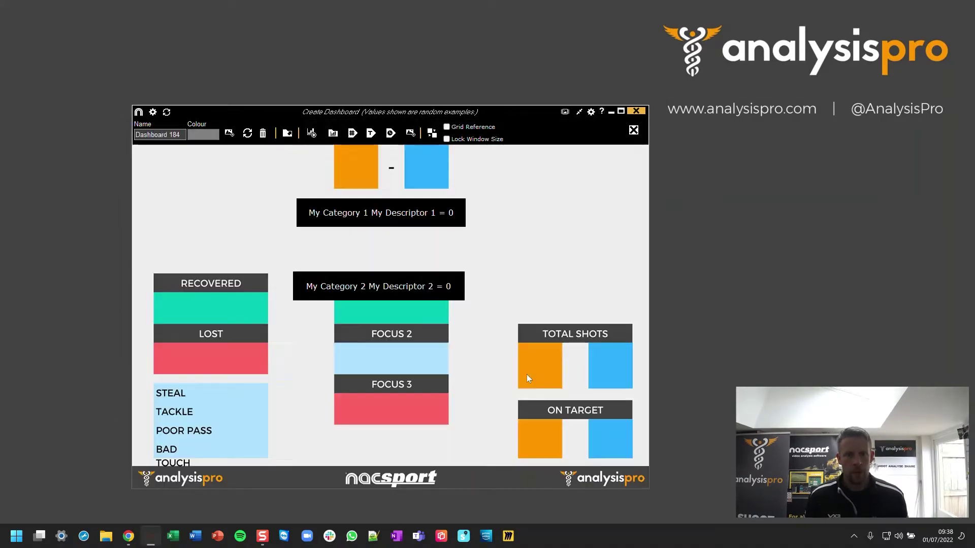
{"action": "left_click", "coordinate": [633, 131]}
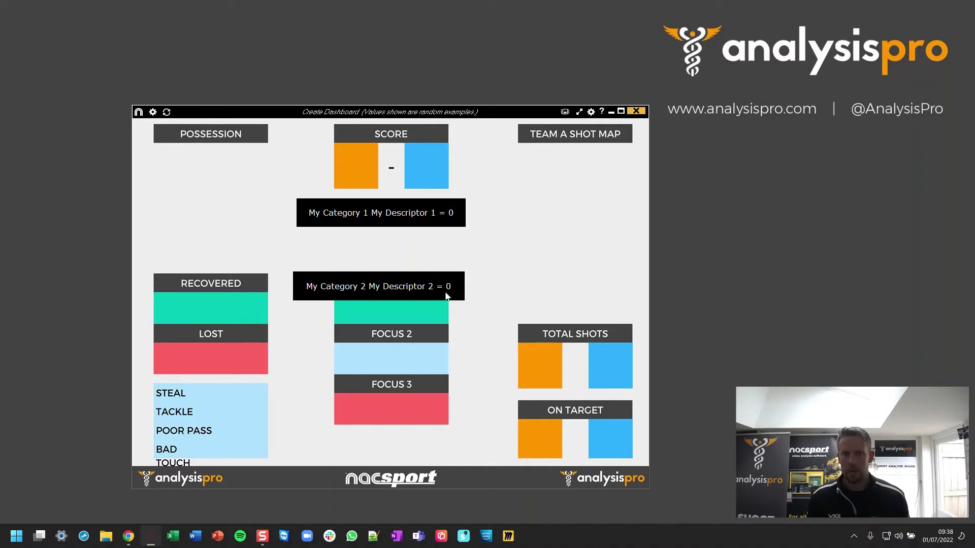
Tick Hide Text on the My Category 2 label so it shows only 00
{"action": "right_click", "coordinate": [401, 289]}
{"action": "left_click", "coordinate": [428, 247]}
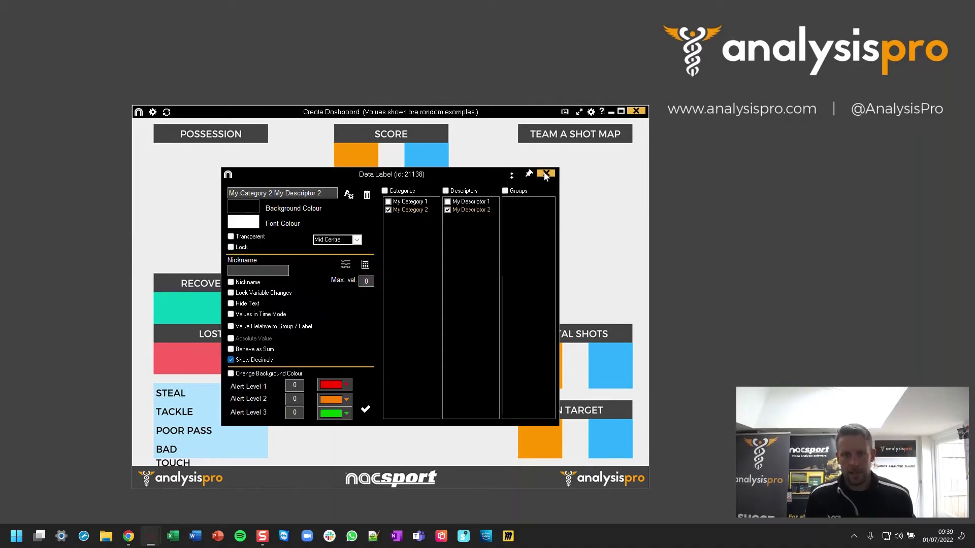
{"action": "left_click_drag", "start_coordinate": [437, 175], "coordinate": [575, 173]}
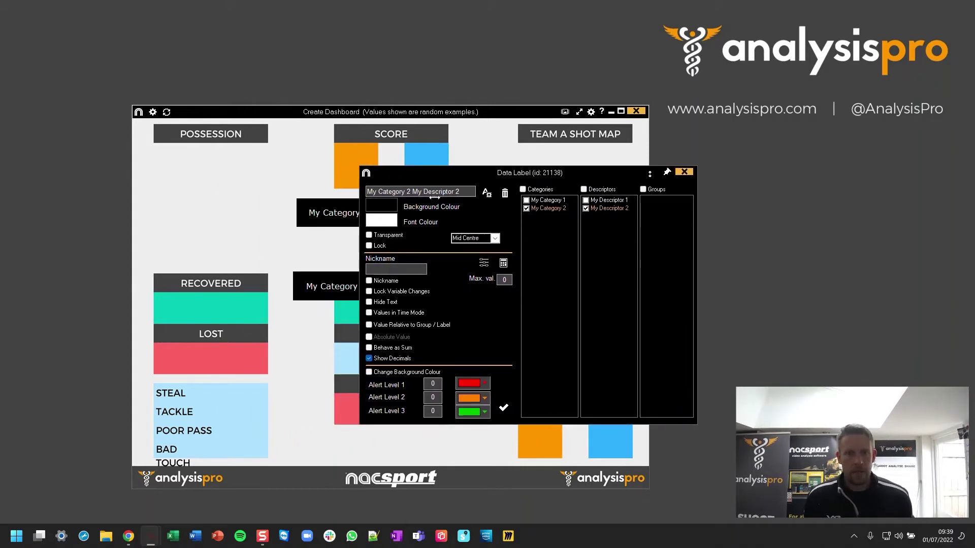
{"action": "left_click_drag", "start_coordinate": [446, 173], "coordinate": [517, 178]}
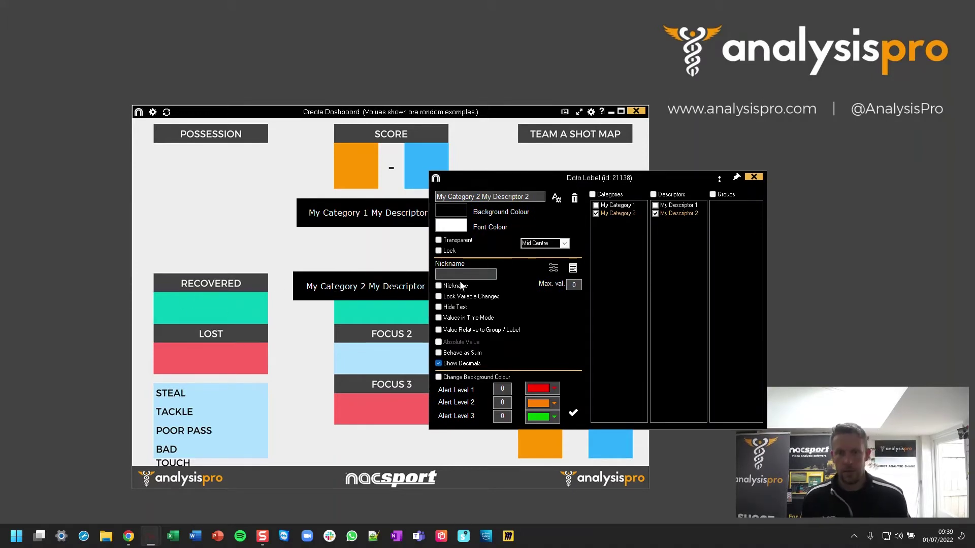
{"action": "left_click", "coordinate": [440, 308]}
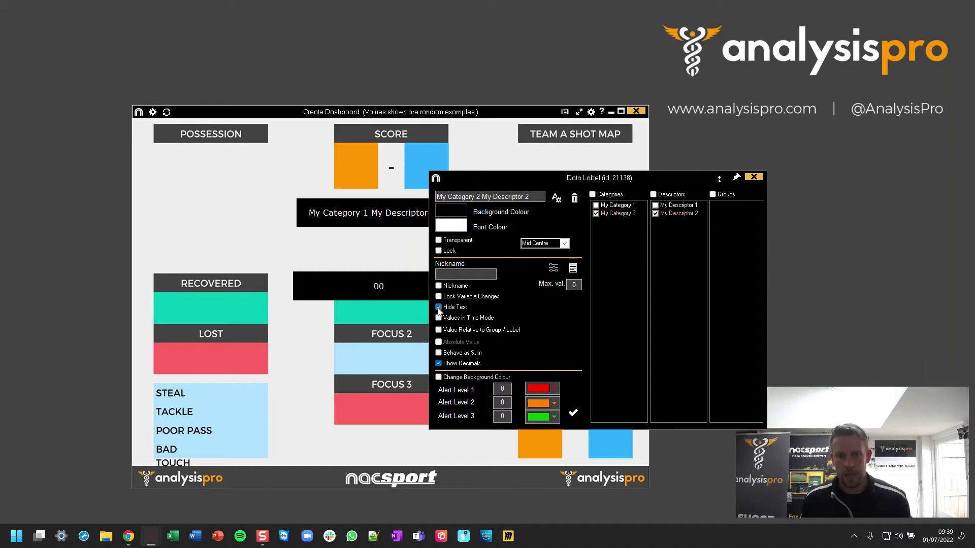
{"action": "left_click", "coordinate": [395, 286]}
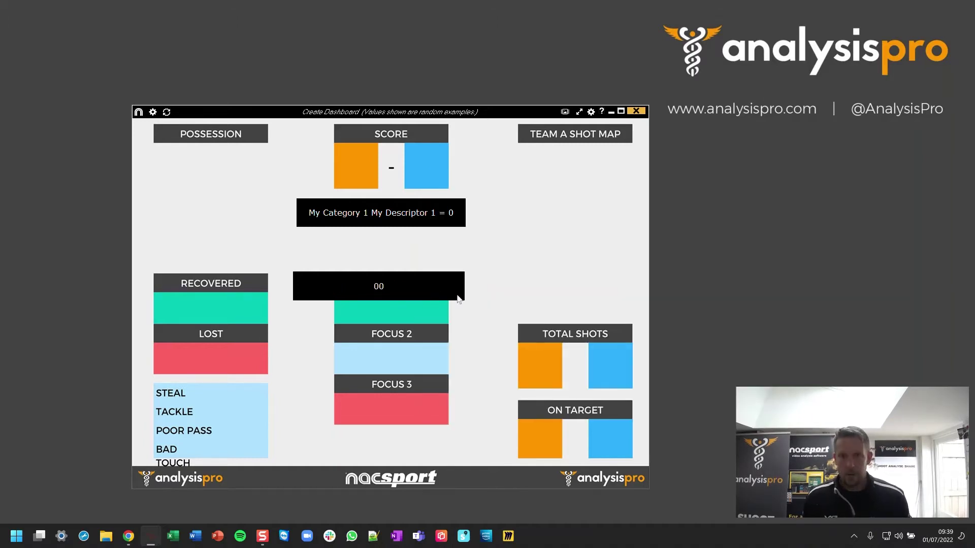
Shrink the 00 label into the green RECOVERED box and make its background transparent
{"action": "left_click_drag", "start_coordinate": [462, 299], "coordinate": [214, 307]}
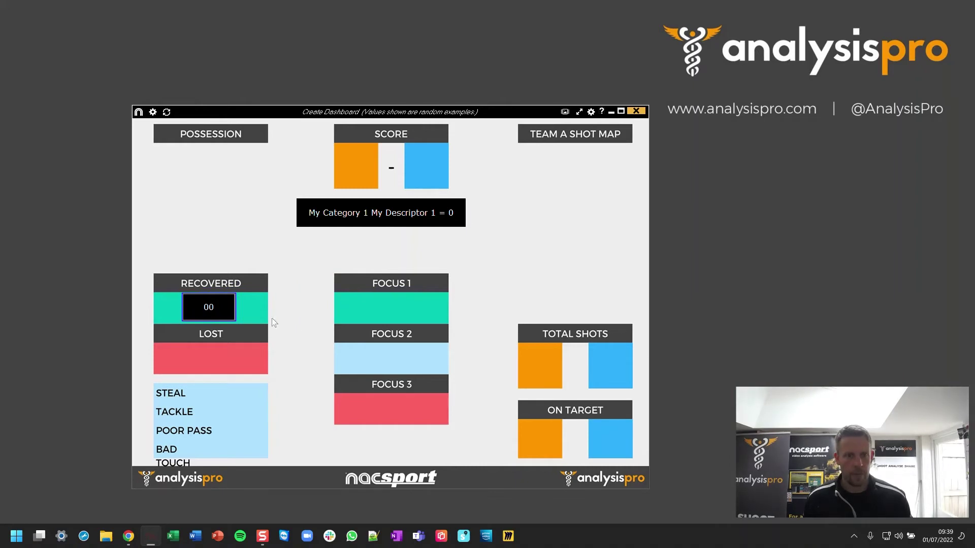
{"action": "right_click", "coordinate": [218, 307]}
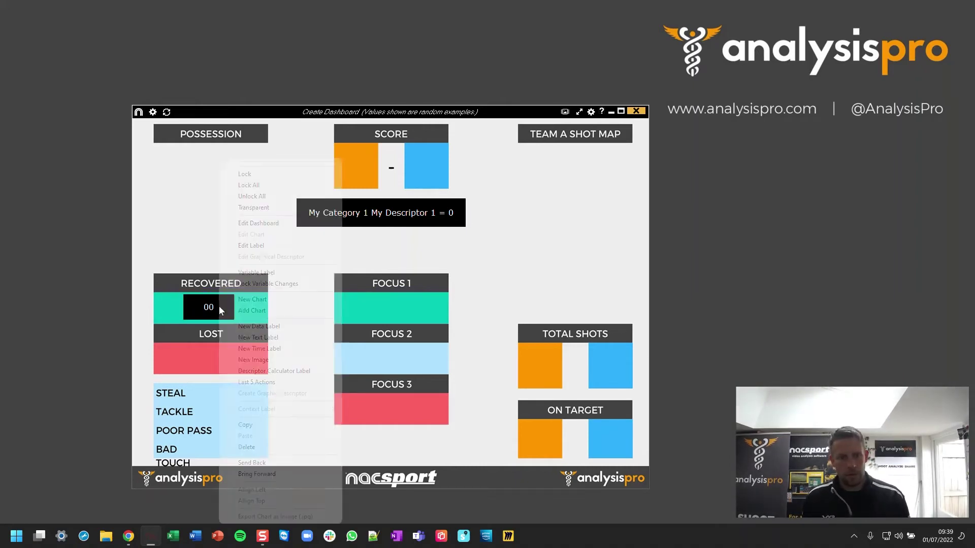
{"action": "left_click", "coordinate": [260, 207]}
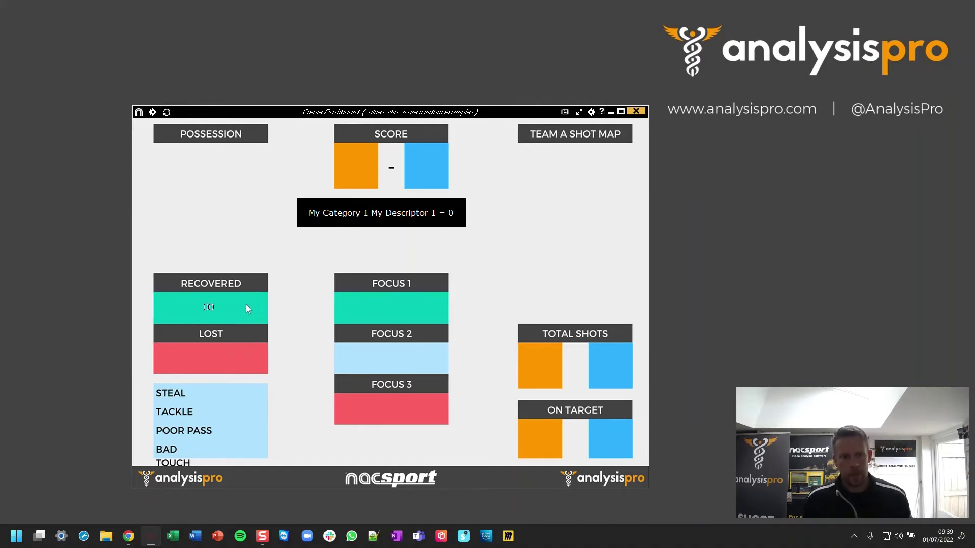
Switch off transparency on the RECOVERED label and bring up its Background Colour picker
{"action": "right_click", "coordinate": [209, 307]}
{"action": "left_click", "coordinate": [249, 246]}
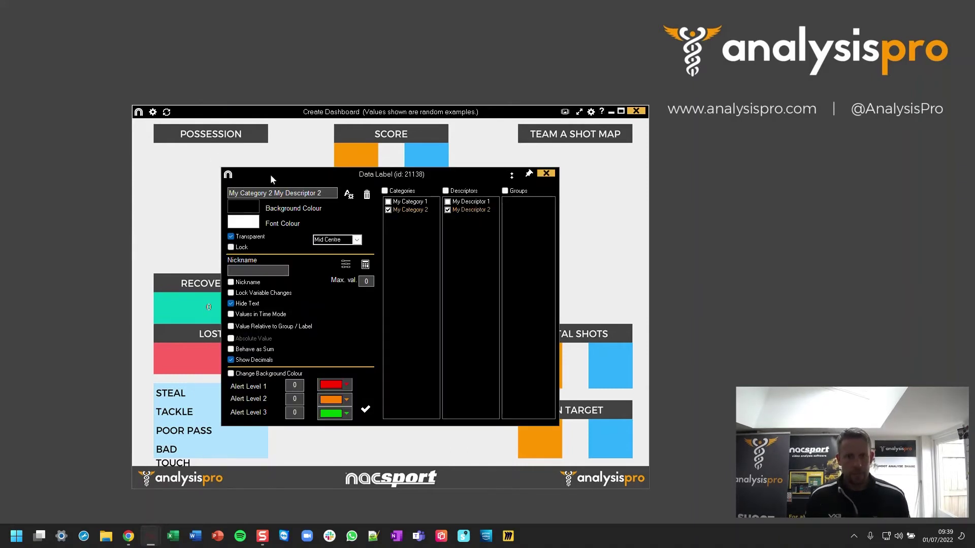
{"action": "left_click_drag", "start_coordinate": [272, 179], "coordinate": [374, 168]}
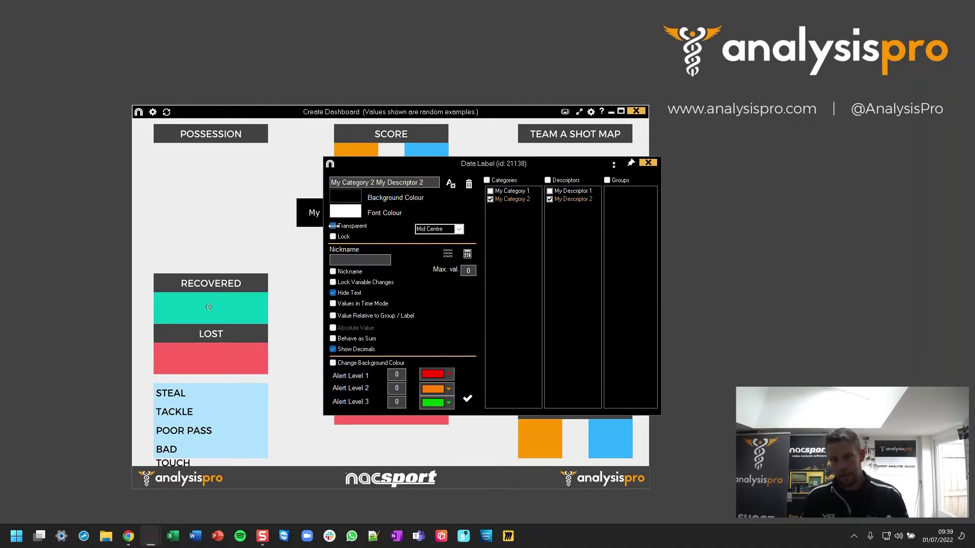
{"action": "left_click", "coordinate": [333, 225]}
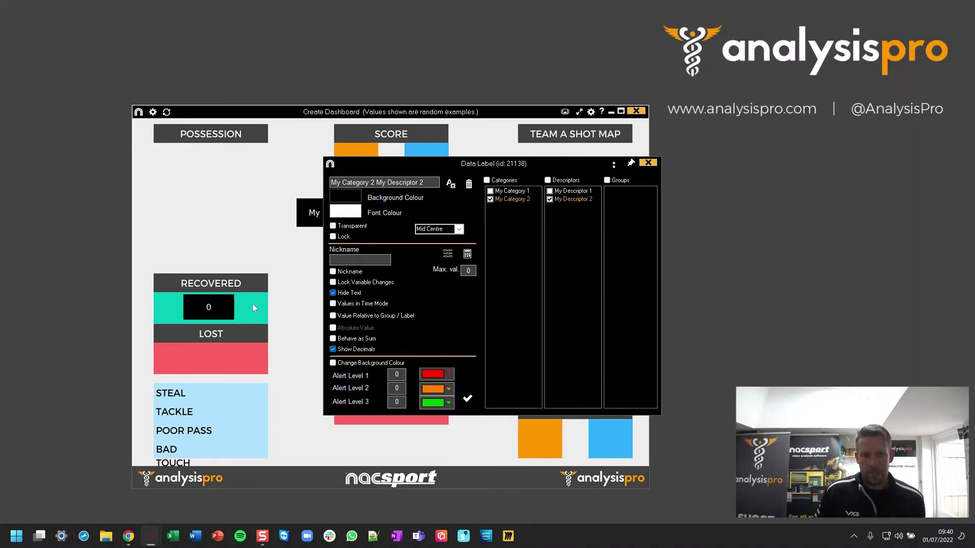
{"action": "left_click", "coordinate": [358, 199]}
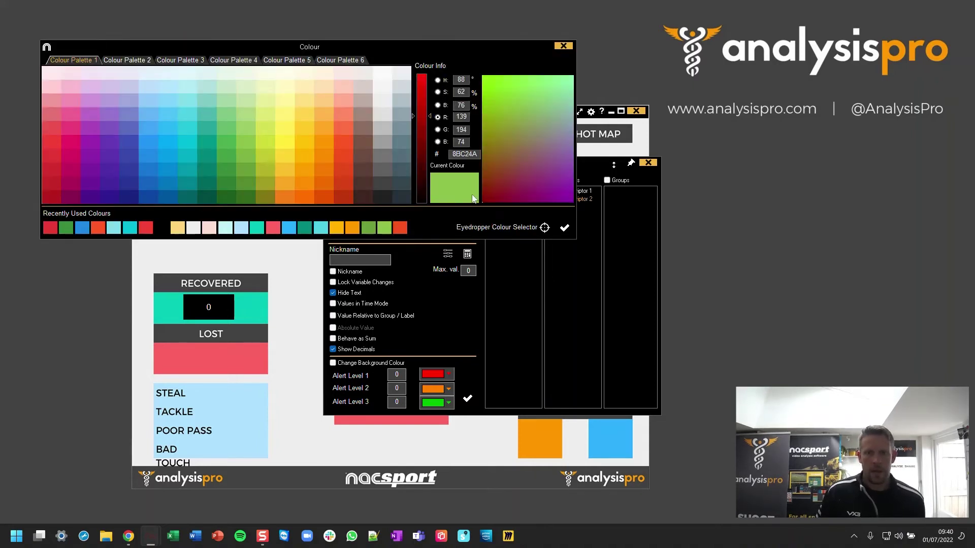
Set the RECOVERED label background to teal 01C8B7 from the recent swatches and save
{"action": "left_click", "coordinate": [544, 229]}
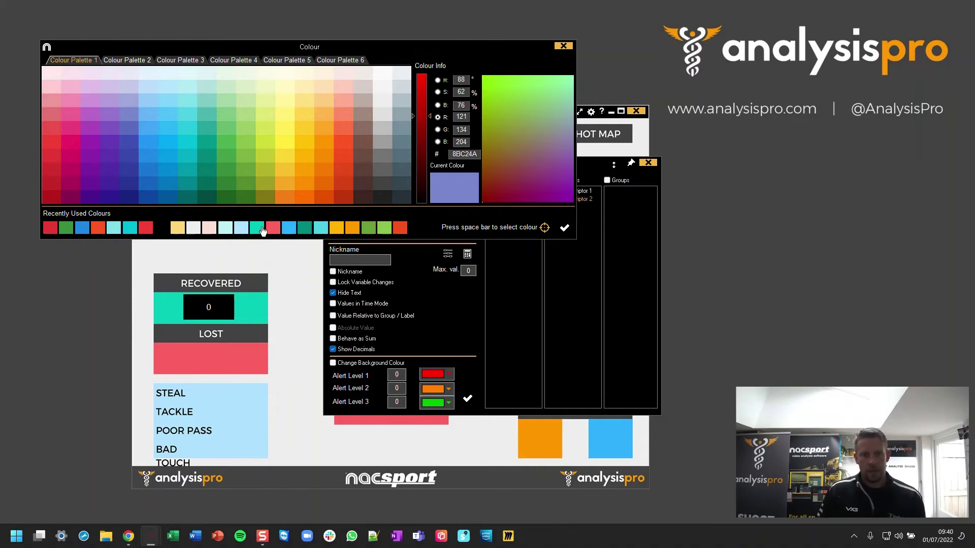
{"action": "key", "text": "space"}
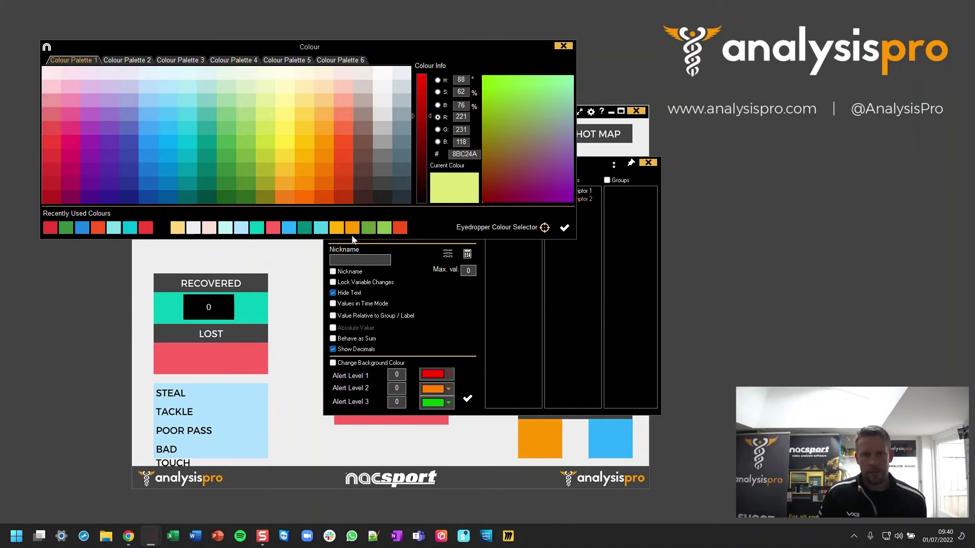
{"action": "left_click", "coordinate": [257, 229]}
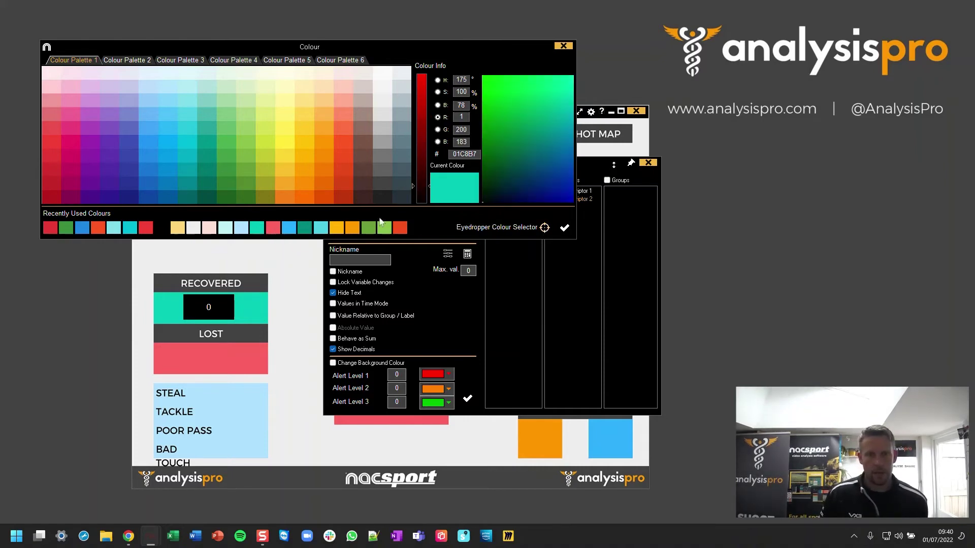
{"action": "left_click", "coordinate": [563, 228]}
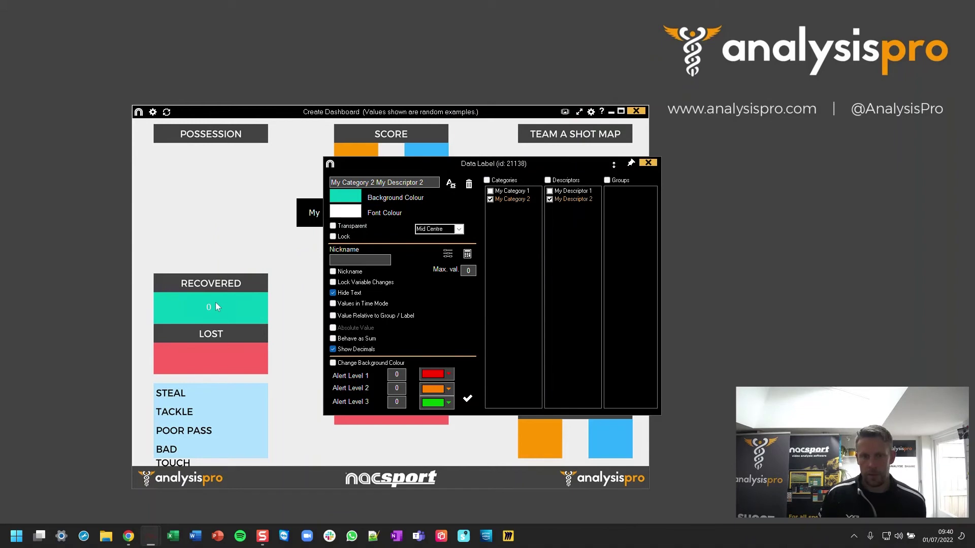
{"action": "left_click", "coordinate": [468, 399]}
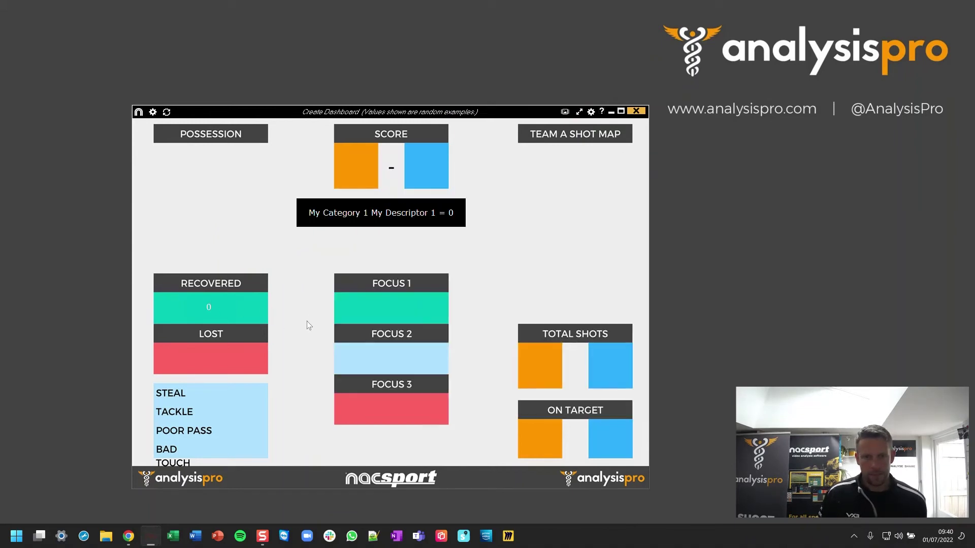
Hide the My Category 1 label text and shrink it into the orange SCORE box
{"action": "right_click", "coordinate": [390, 216]}
{"action": "left_click", "coordinate": [431, 246]}
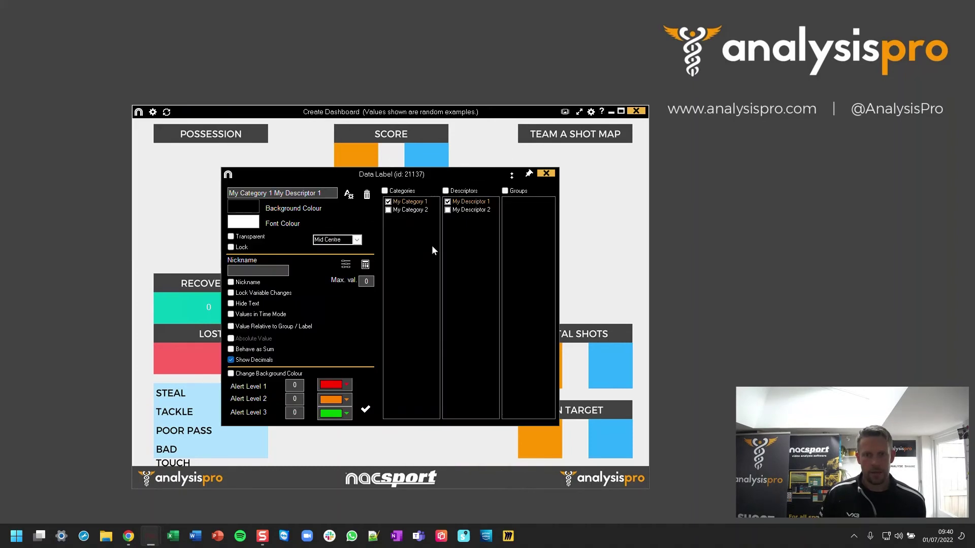
{"action": "left_click", "coordinate": [232, 304]}
{"action": "left_click", "coordinate": [366, 412]}
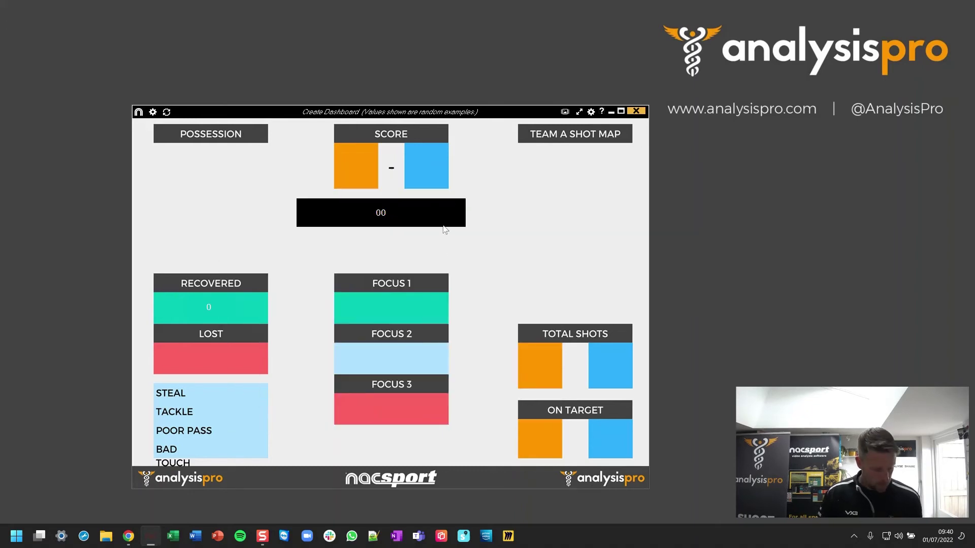
{"action": "left_click_drag", "start_coordinate": [457, 223], "coordinate": [373, 183]}
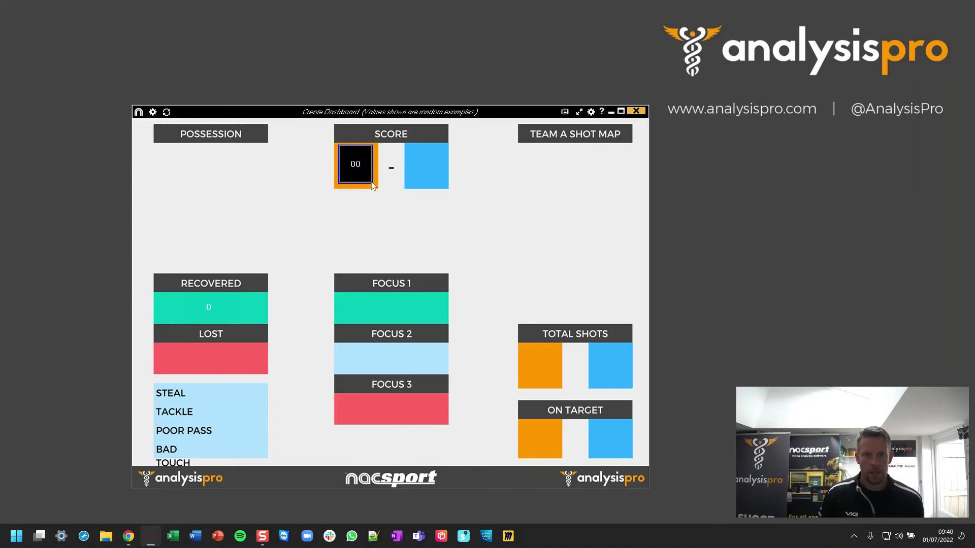
Give the SCORE label an orange FF9800 background so only 0 shows
{"action": "right_click", "coordinate": [359, 159]}
{"action": "left_click", "coordinate": [402, 246]}
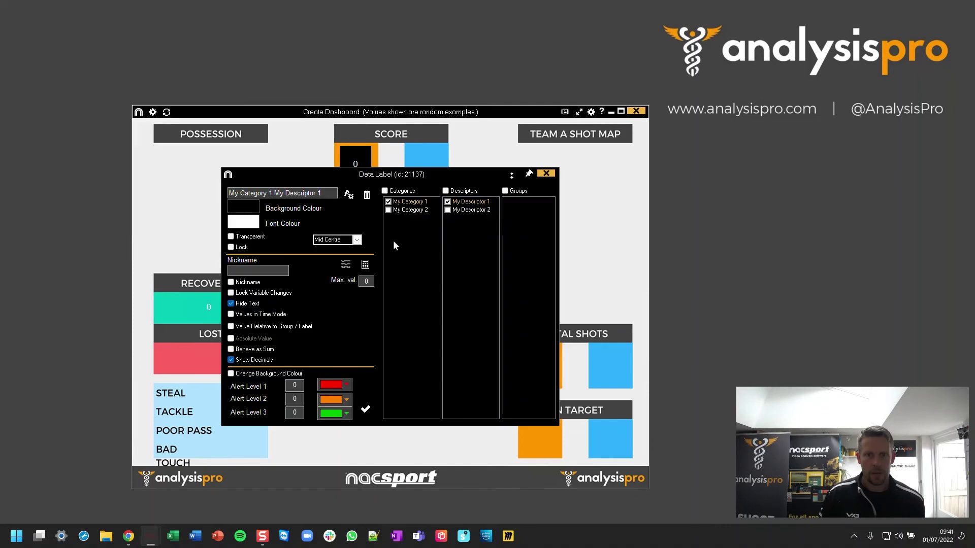
{"action": "left_click", "coordinate": [250, 212]}
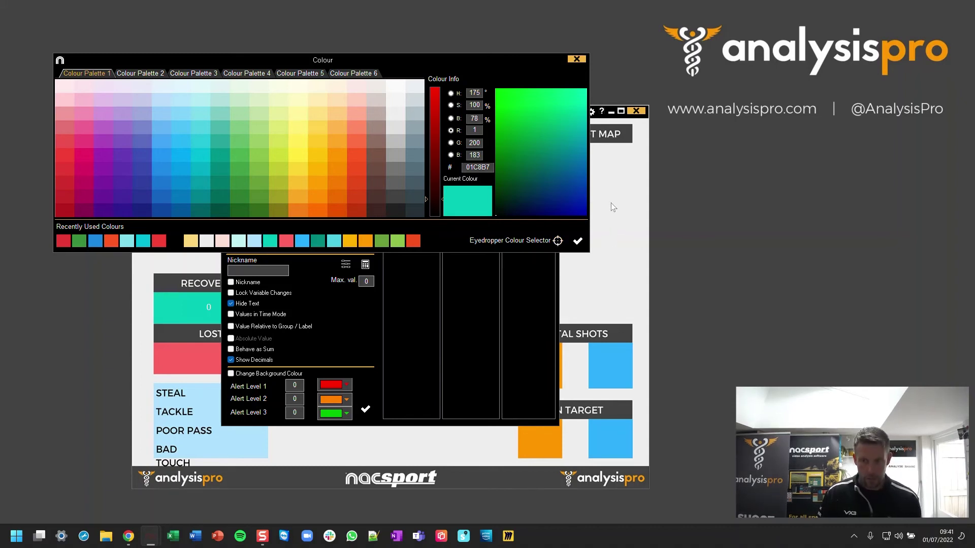
{"action": "left_click", "coordinate": [366, 243]}
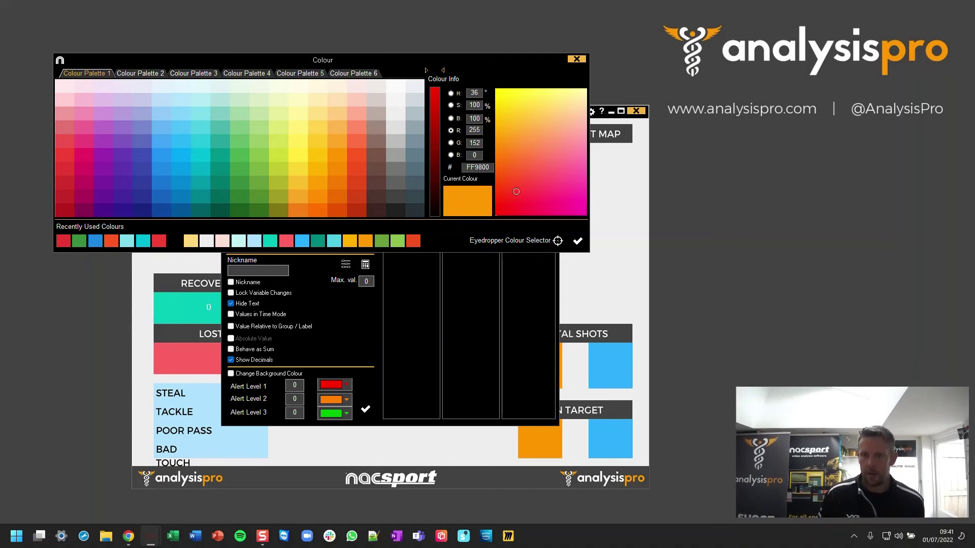
{"action": "left_click", "coordinate": [578, 243]}
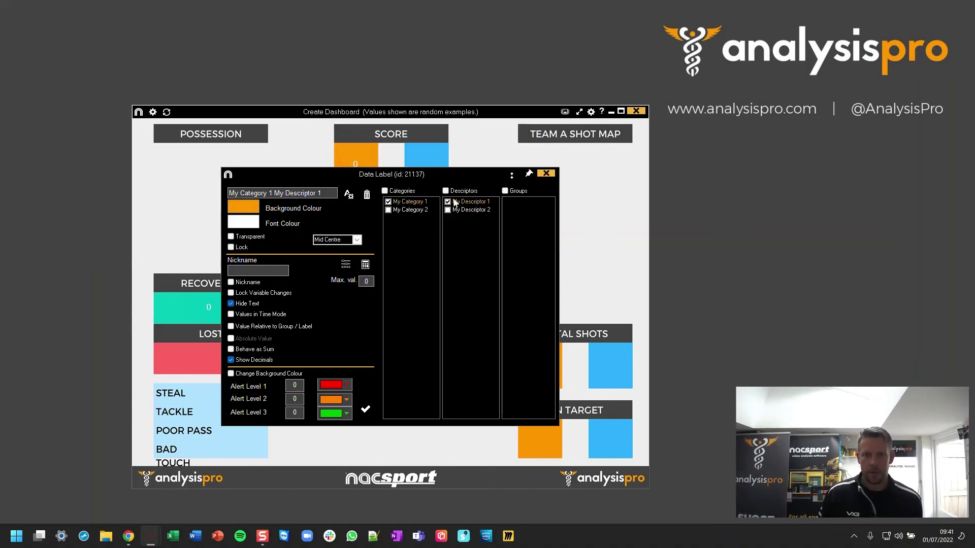
{"action": "left_click", "coordinate": [382, 359]}
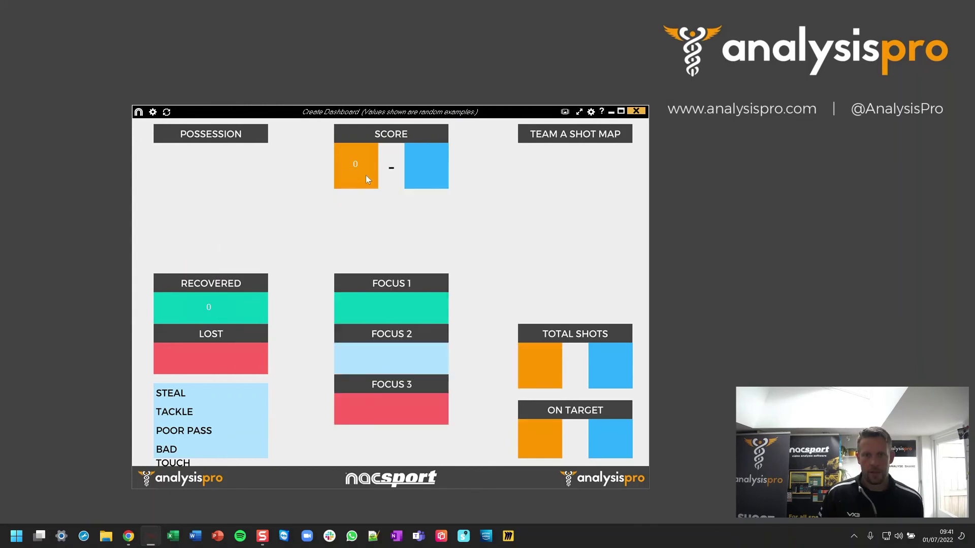